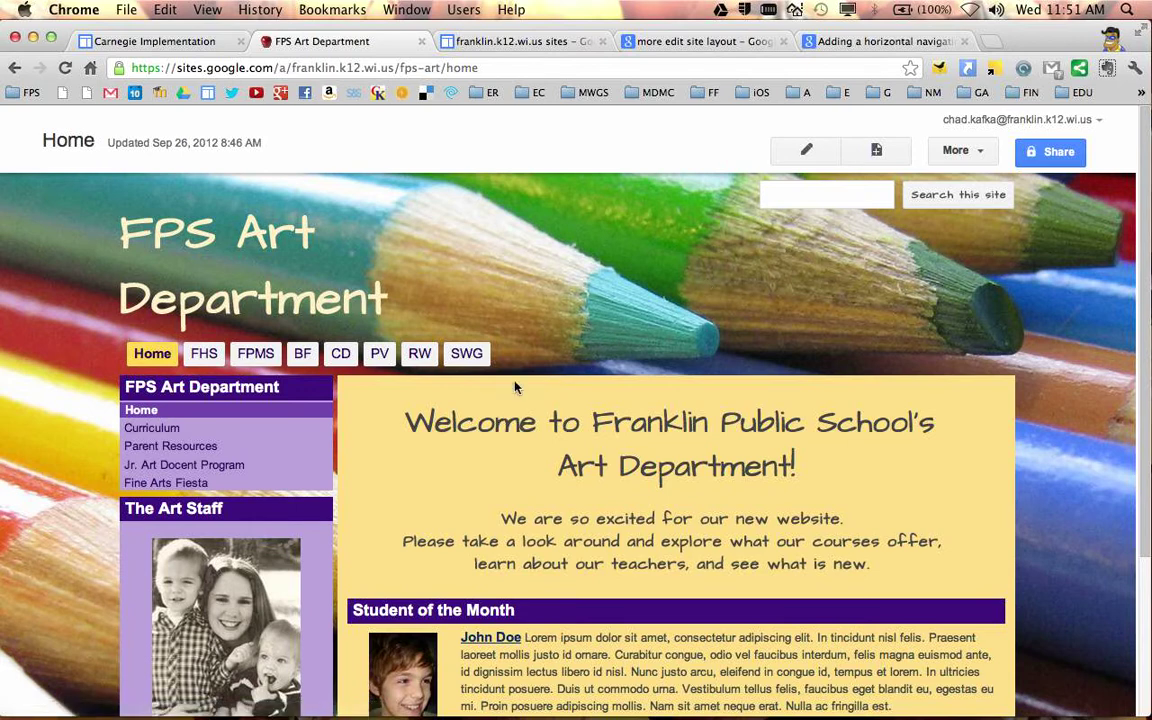
Step: Confirm FPMS drops down only 2D Design and Sculpture, then bring up the More menu
{"action": "mouse_move", "coordinate": [268, 357]}
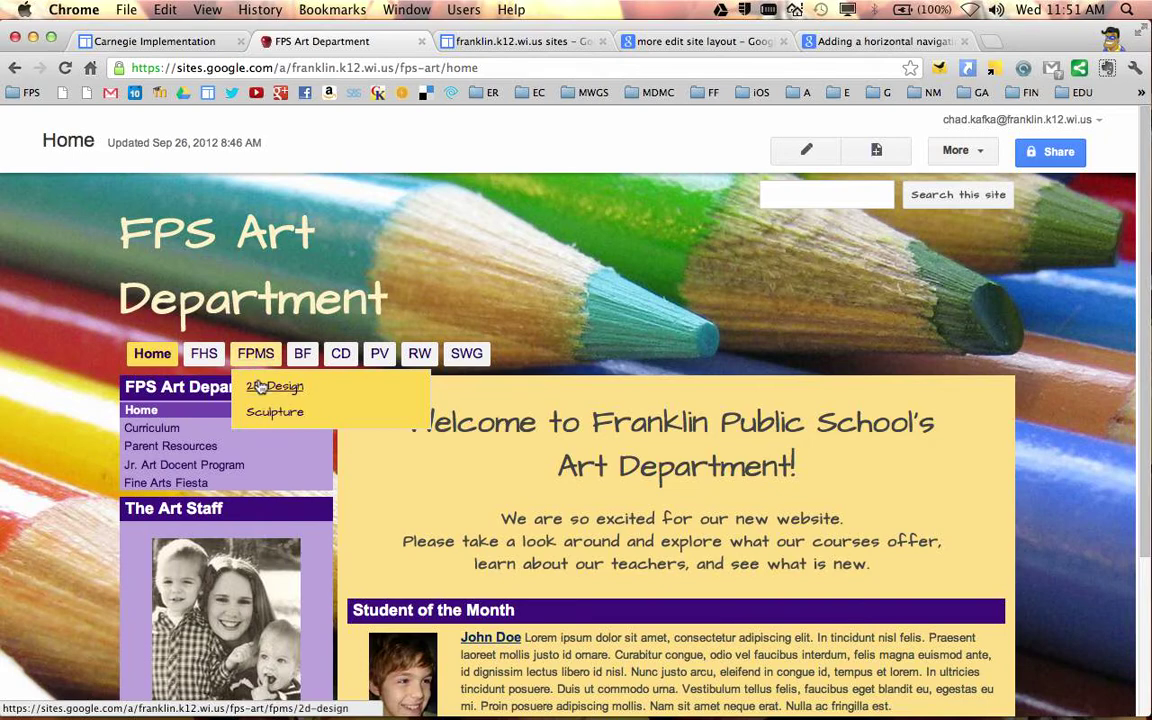
{"action": "left_click", "coordinate": [975, 152]}
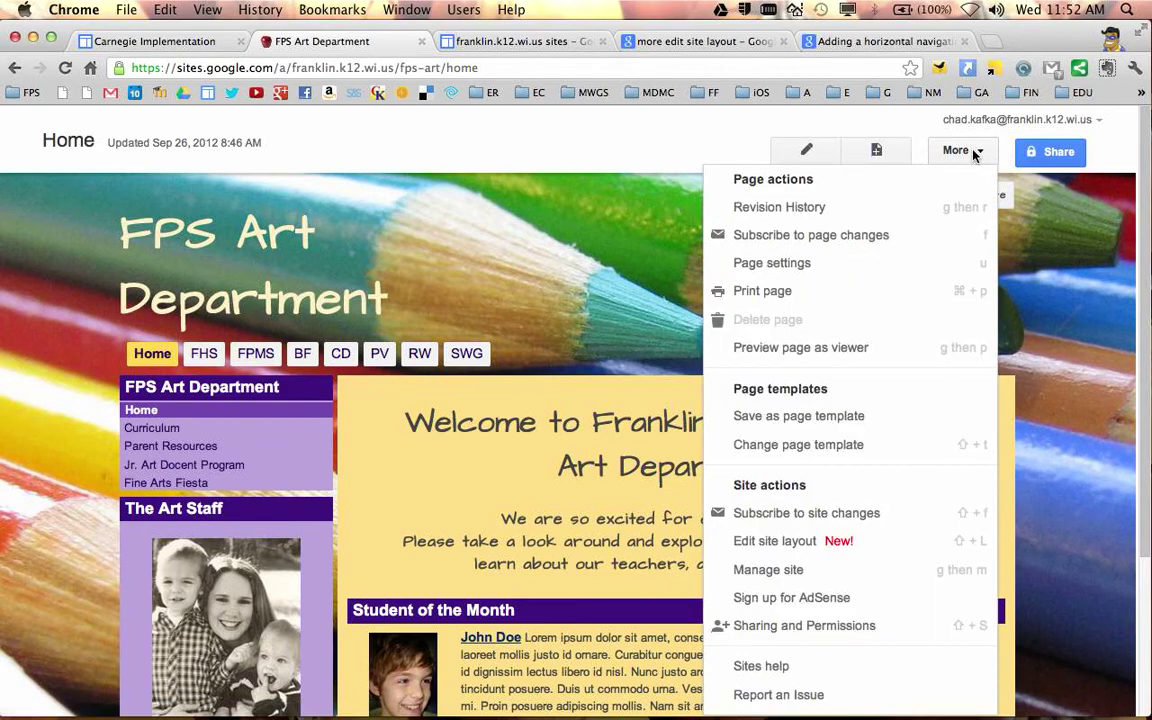
Step: Switch the FPS Art Department site into Edit site layout mode
{"action": "left_click", "coordinate": [811, 545]}
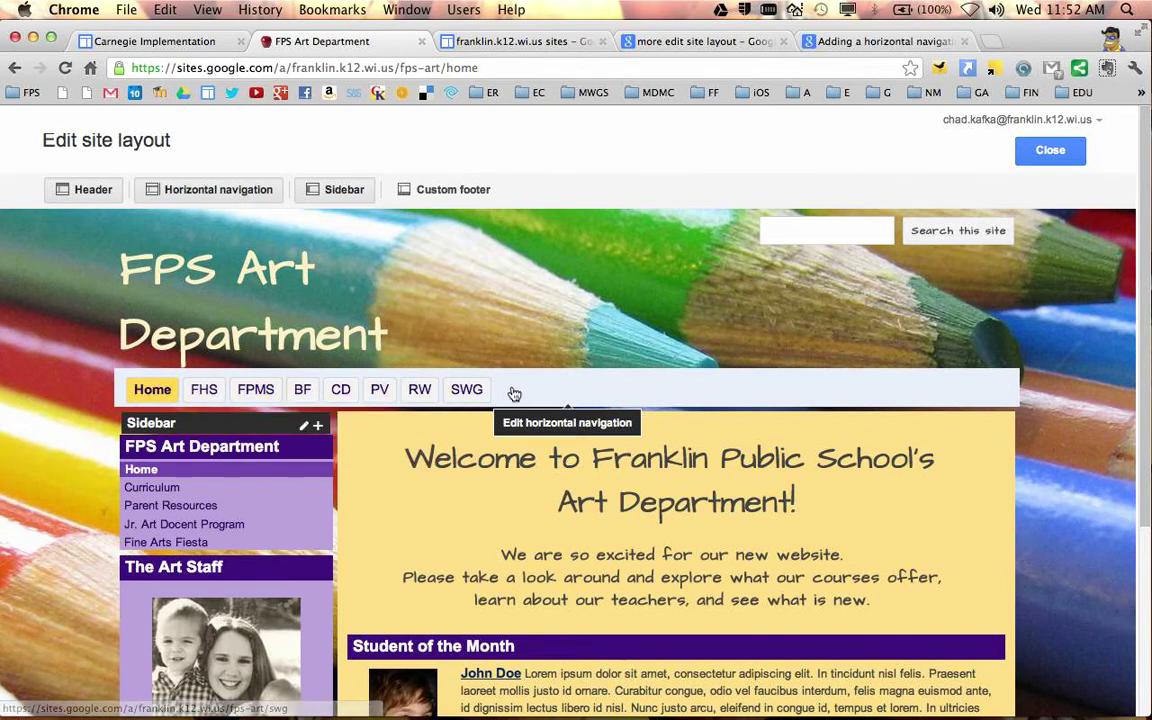
Step: Open Configure navigation for the horizontal bar and select the FPMS entry
{"action": "left_click", "coordinate": [565, 392]}
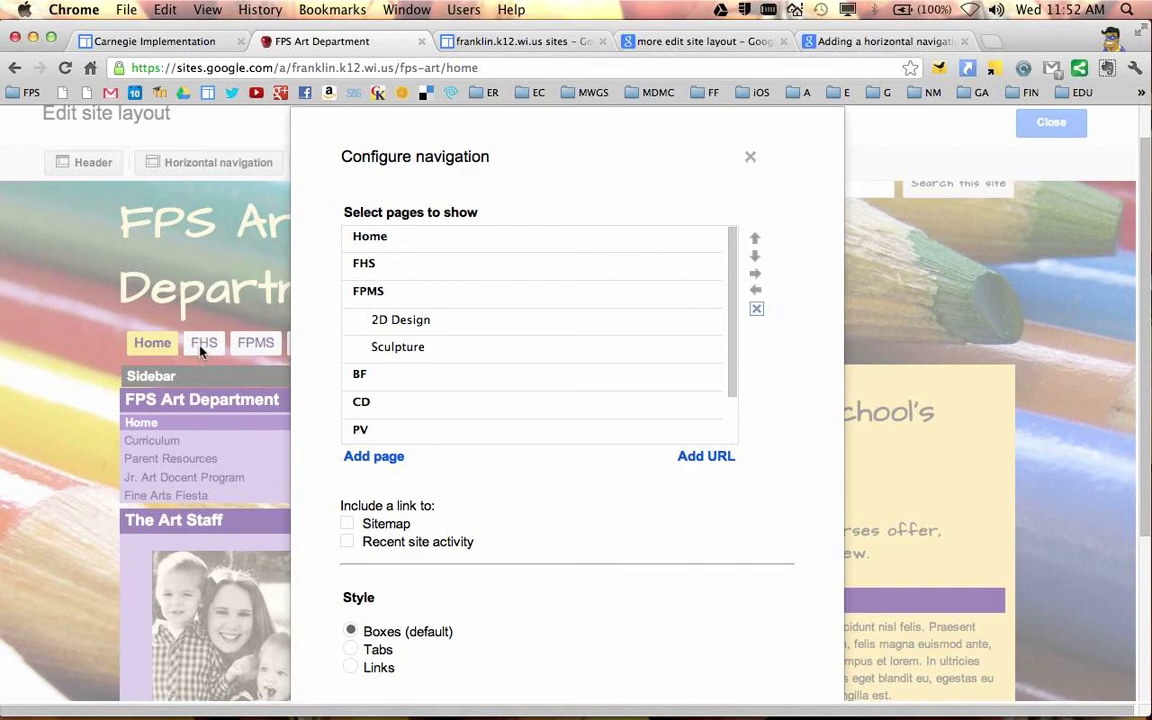
{"action": "left_click", "coordinate": [411, 328]}
{"action": "left_click", "coordinate": [400, 347]}
{"action": "left_click", "coordinate": [404, 322]}
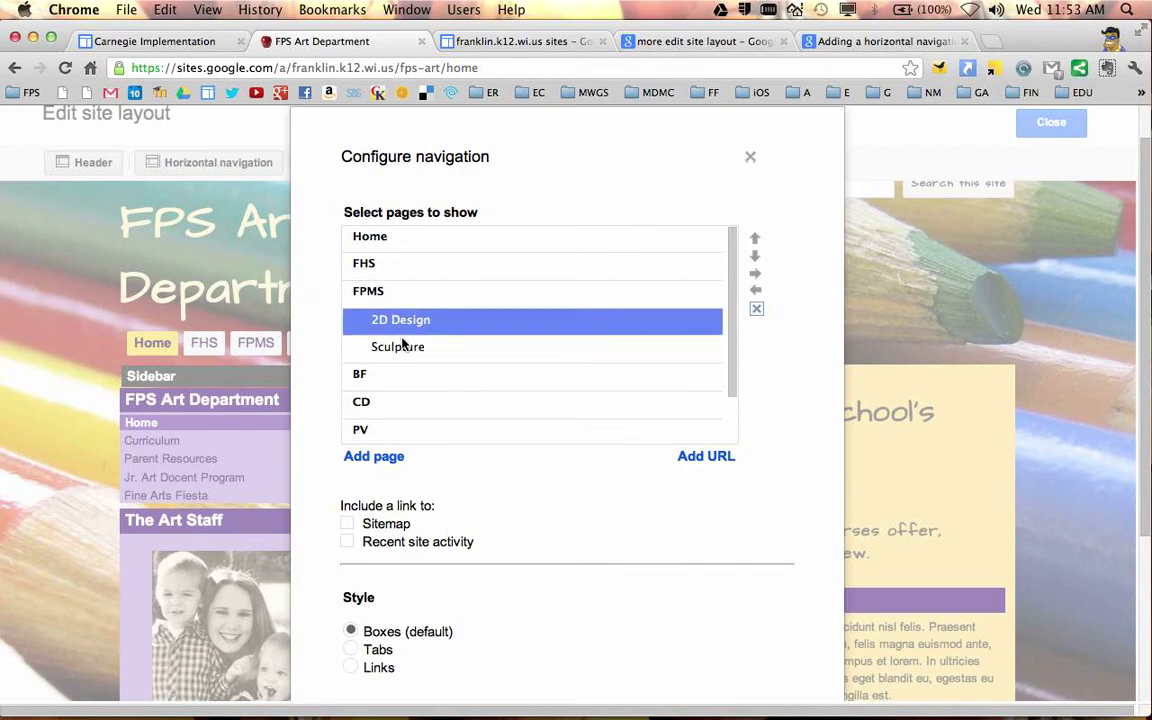
{"action": "left_click", "coordinate": [405, 350]}
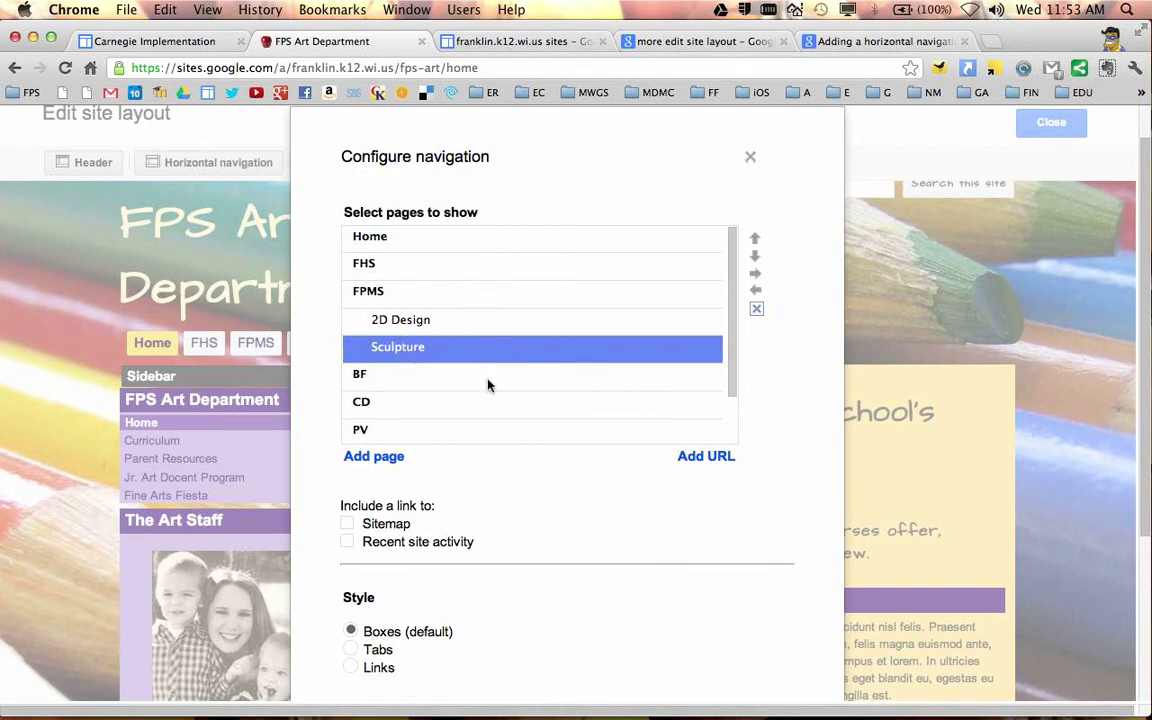
{"action": "left_click", "coordinate": [444, 296]}
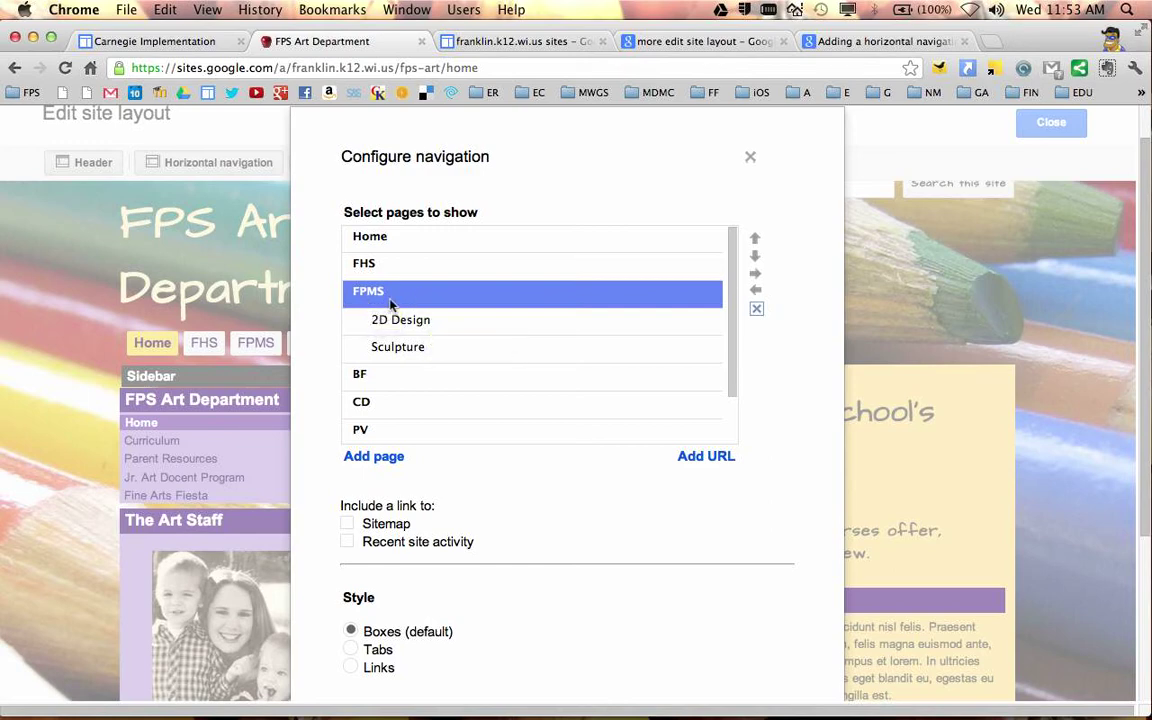
Step: Add the 7th Grade page from the FPMS site map to the navigation list
{"action": "left_click", "coordinate": [379, 460]}
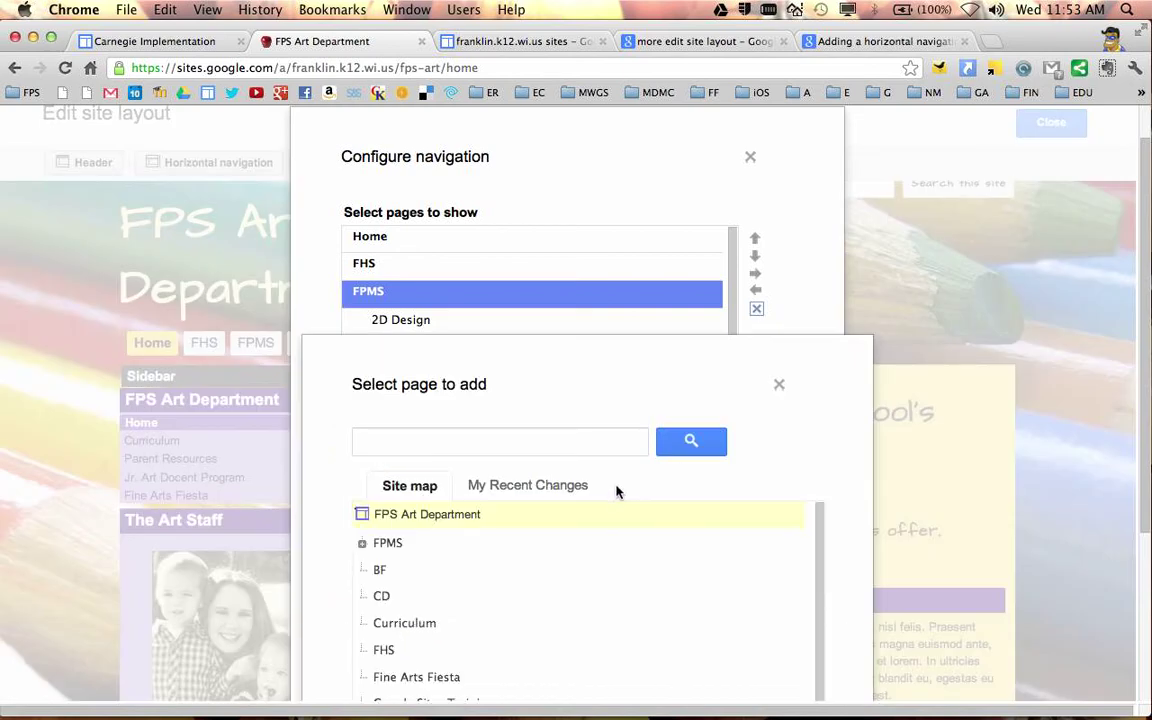
{"action": "scroll", "coordinate": [1094, 509], "scroll_direction": "down", "scroll_amount": 5}
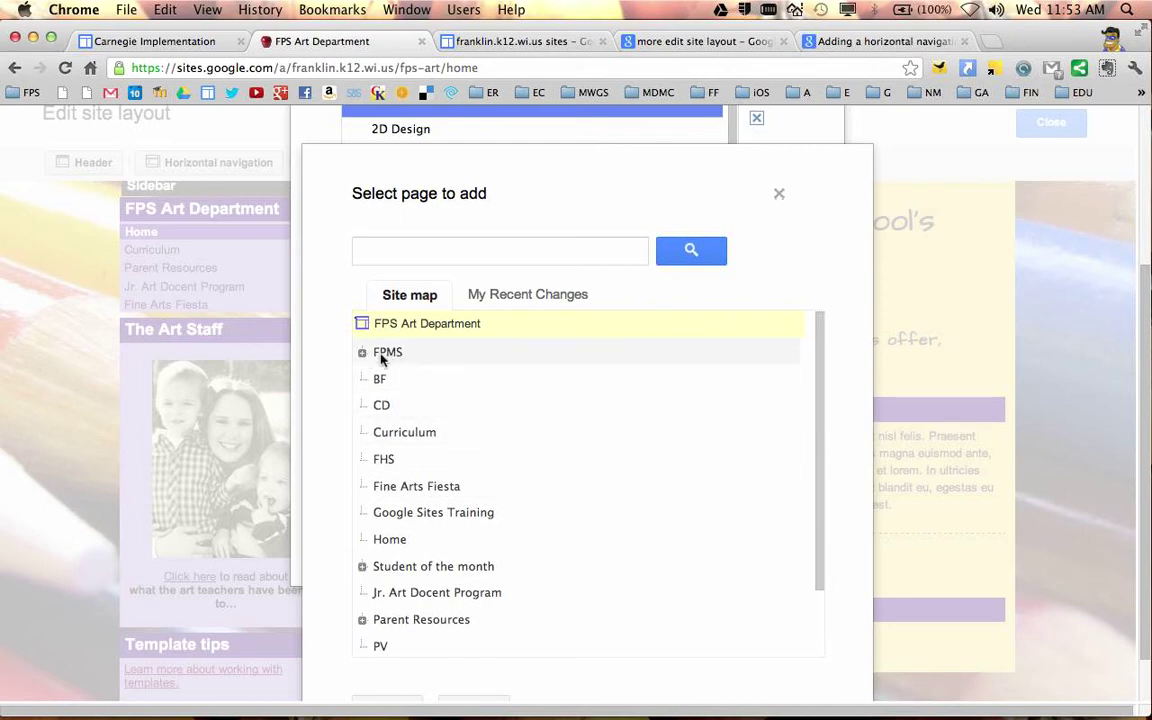
{"action": "left_click", "coordinate": [363, 354]}
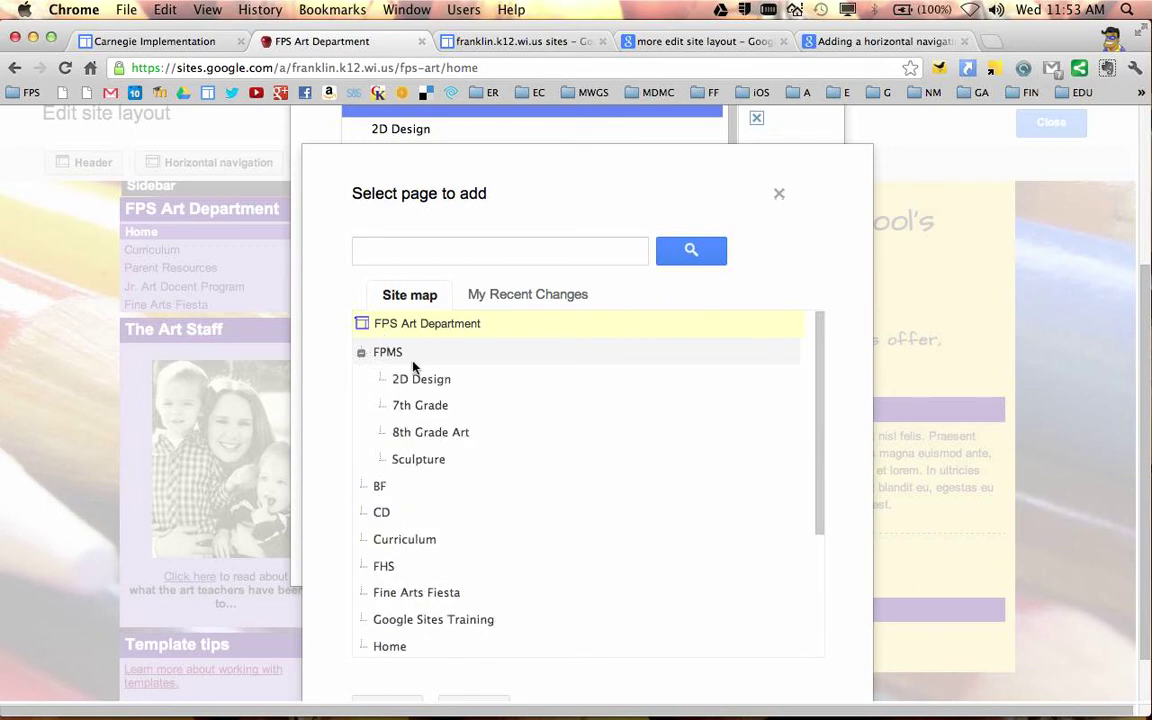
{"action": "left_click", "coordinate": [414, 406]}
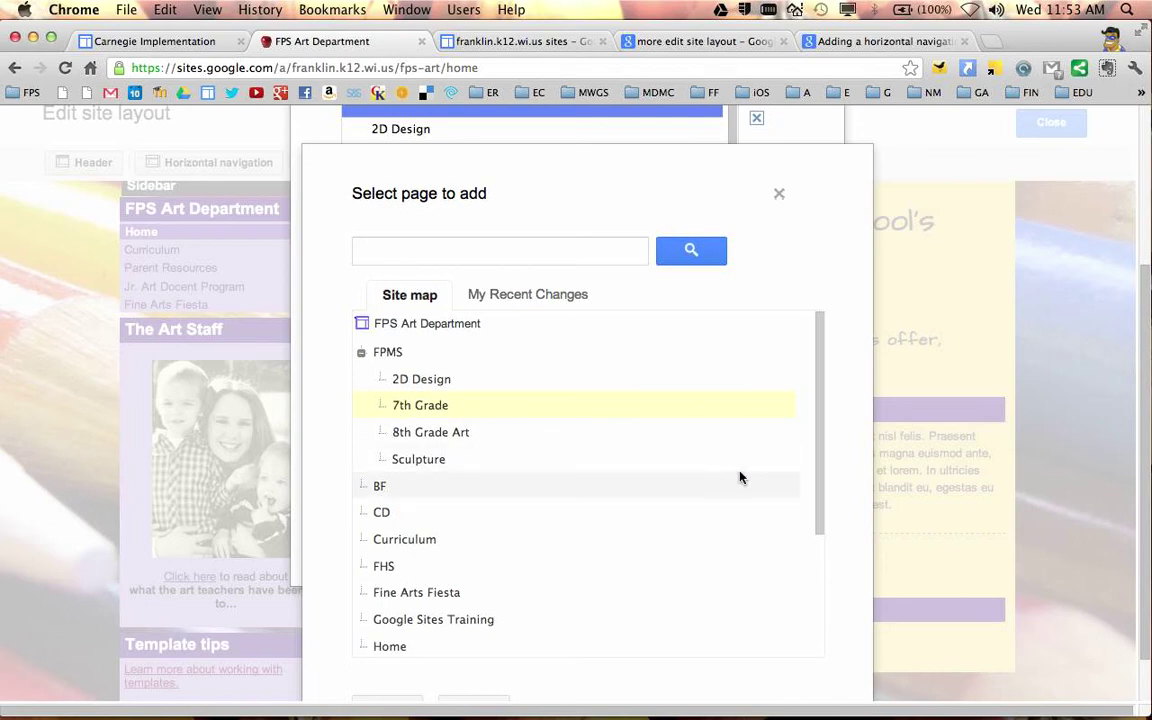
{"action": "scroll", "coordinate": [855, 474], "scroll_direction": "down", "scroll_amount": 2}
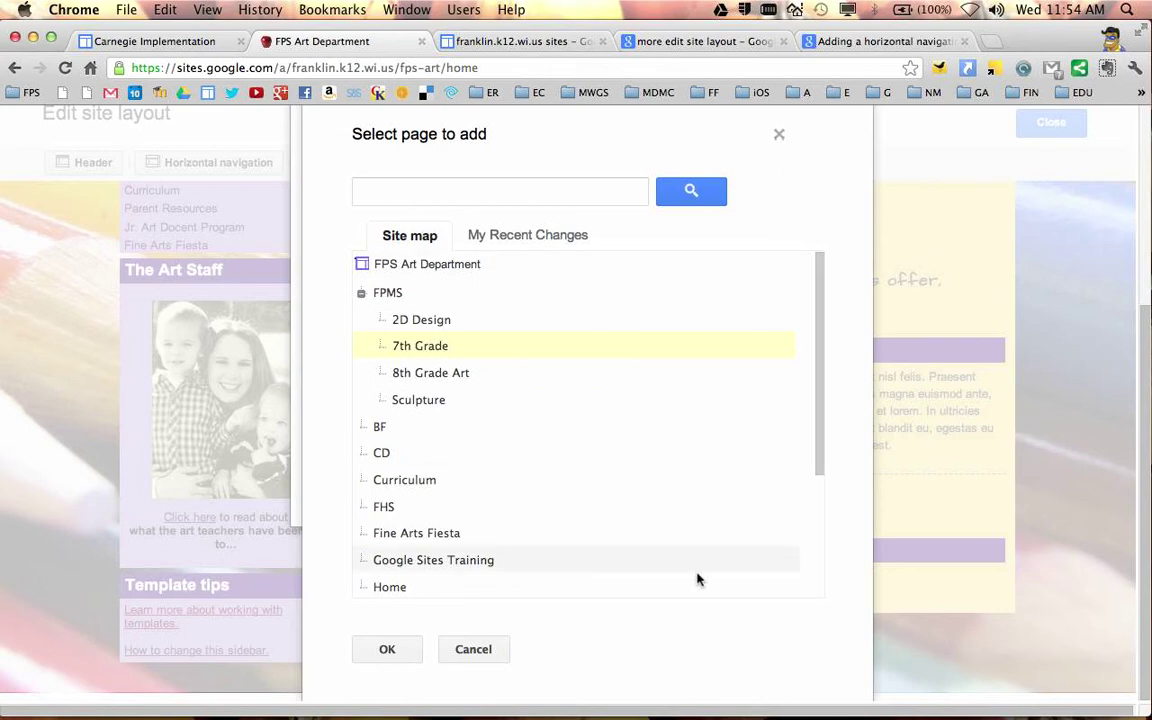
{"action": "left_click", "coordinate": [388, 651]}
{"action": "scroll", "coordinate": [533, 375], "scroll_direction": "up", "scroll_amount": 3}
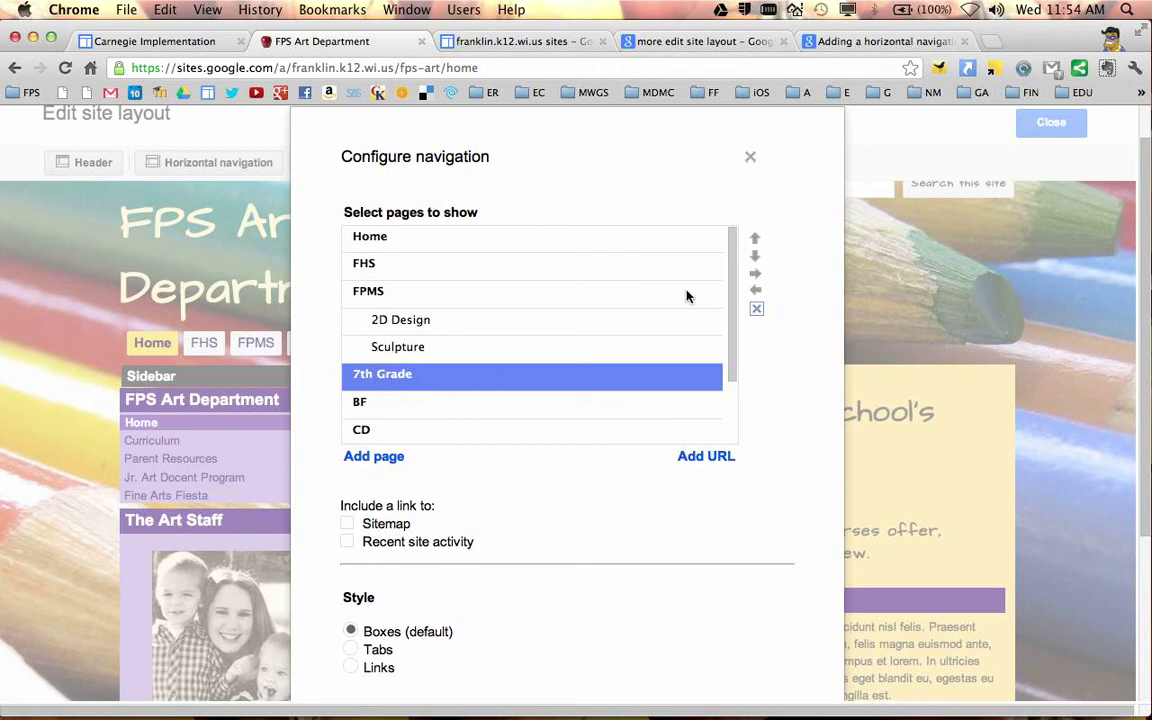
Step: Indent 7th Grade under FPMS and move it above 2D Design and Sculpture
{"action": "left_click", "coordinate": [755, 240]}
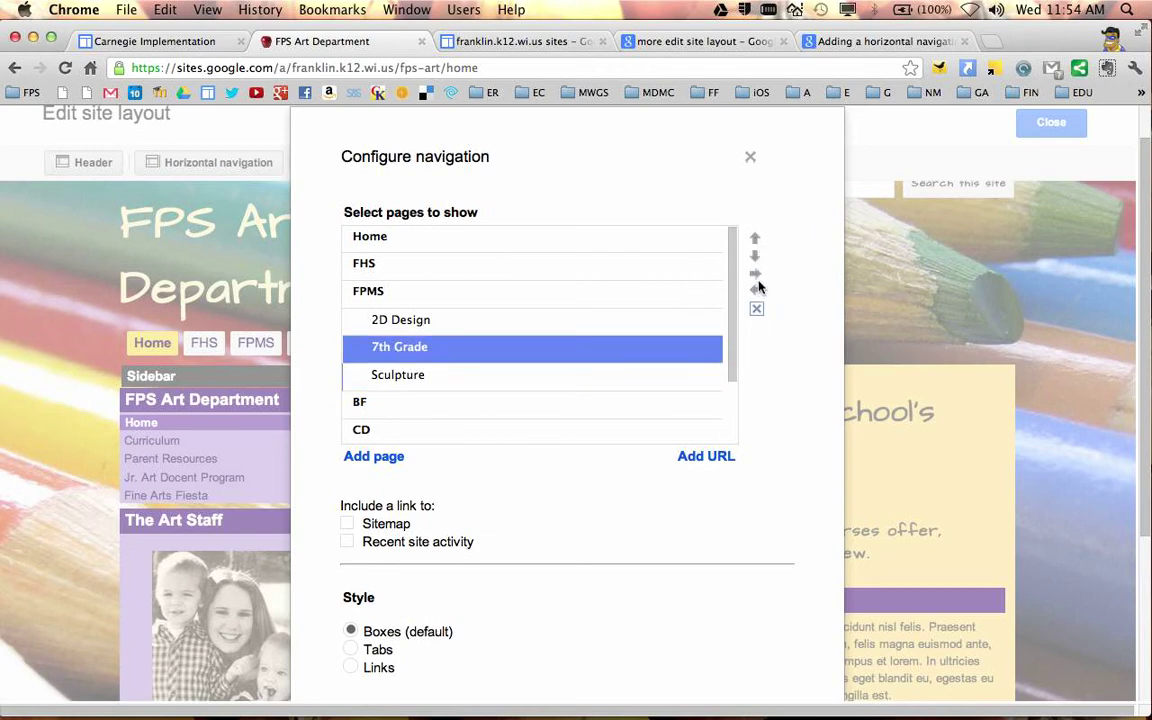
{"action": "left_click", "coordinate": [756, 241]}
{"action": "left_click", "coordinate": [756, 241]}
{"action": "left_click", "coordinate": [756, 241]}
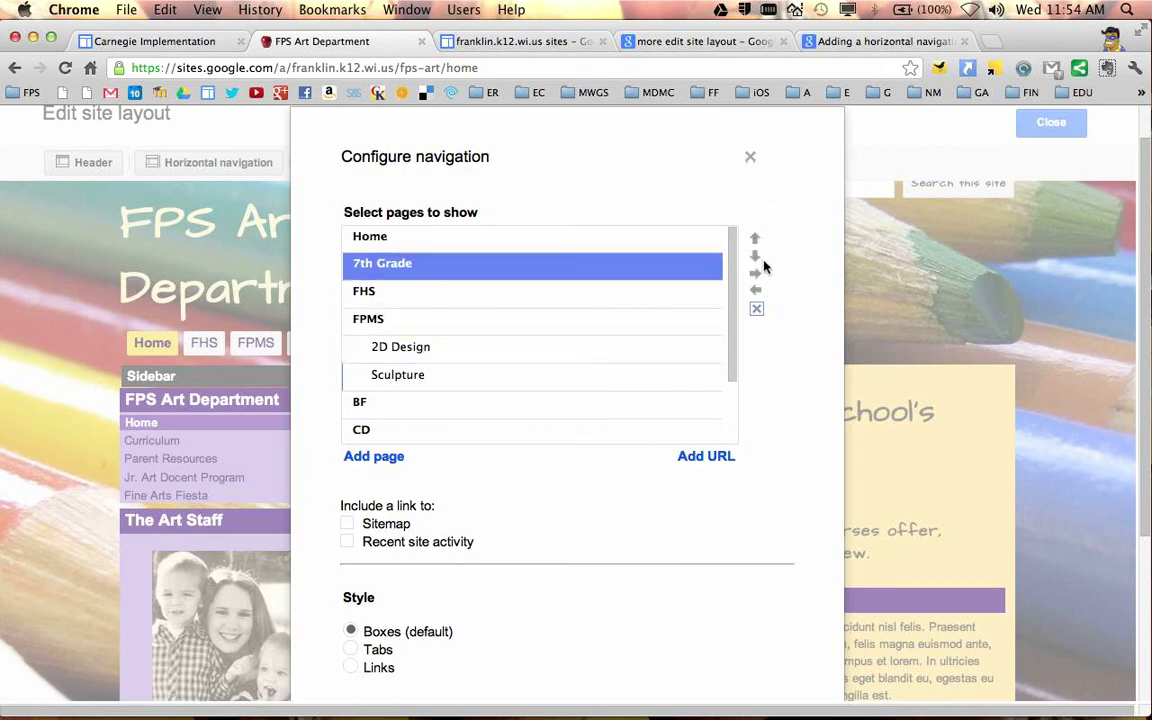
{"action": "left_click", "coordinate": [755, 257]}
{"action": "left_click", "coordinate": [756, 259]}
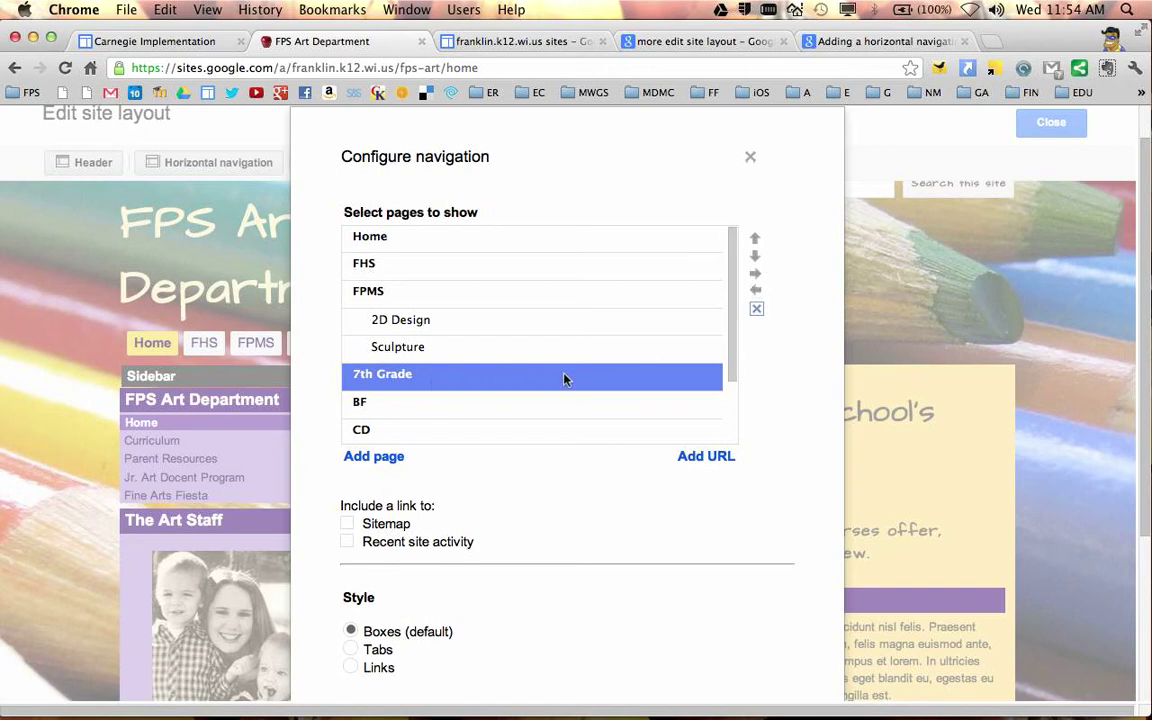
{"action": "left_click", "coordinate": [755, 274]}
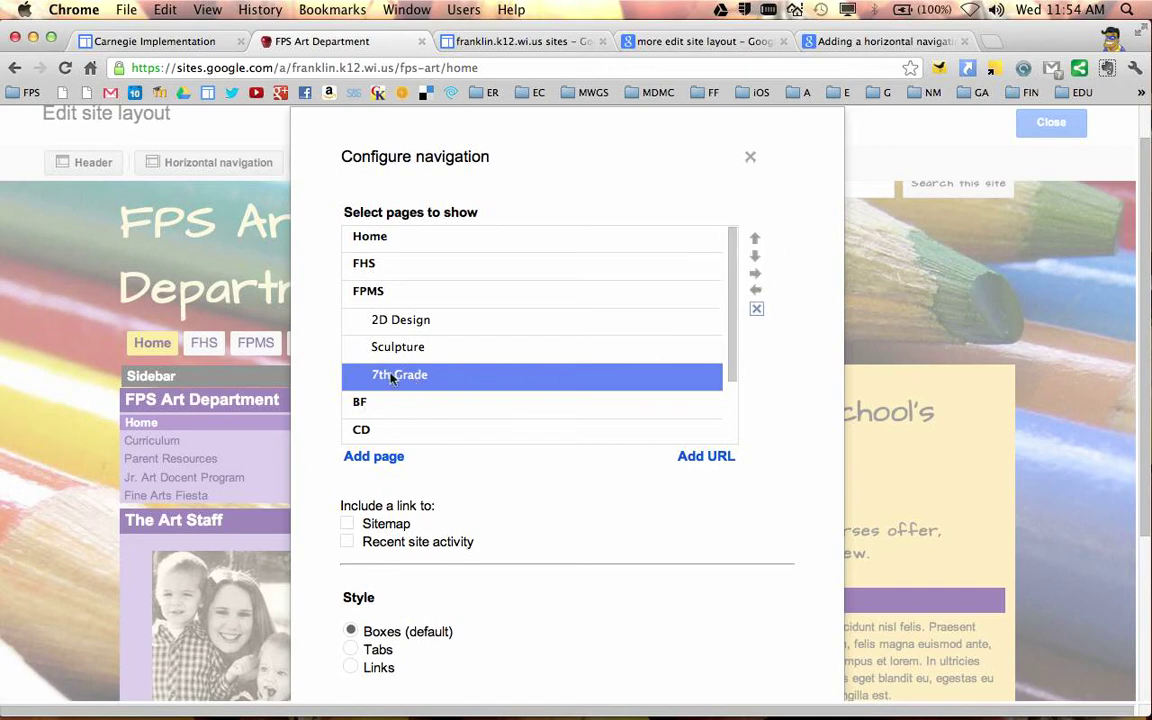
{"action": "left_click", "coordinate": [756, 240]}
{"action": "left_click", "coordinate": [756, 240]}
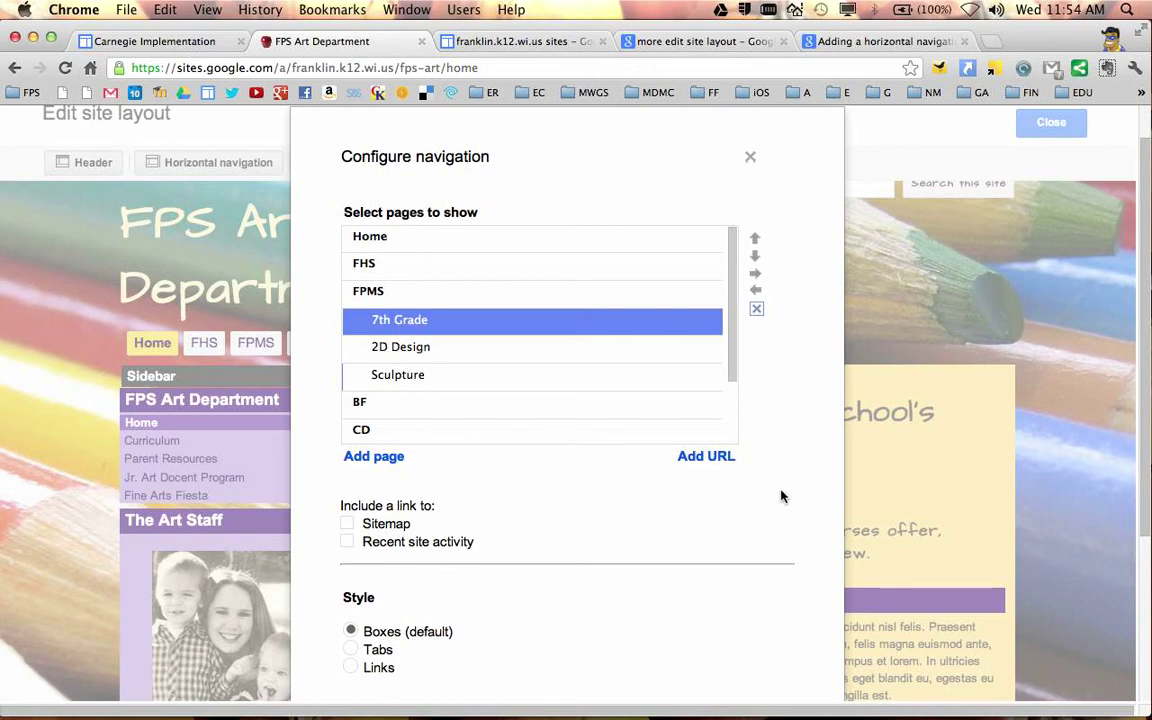
Step: Add 8th Grade Art from the FPMS site map after 7th Grade and save the navigation
{"action": "scroll", "coordinate": [782, 496], "scroll_direction": "down", "scroll_amount": 1}
{"action": "left_click", "coordinate": [362, 403]}
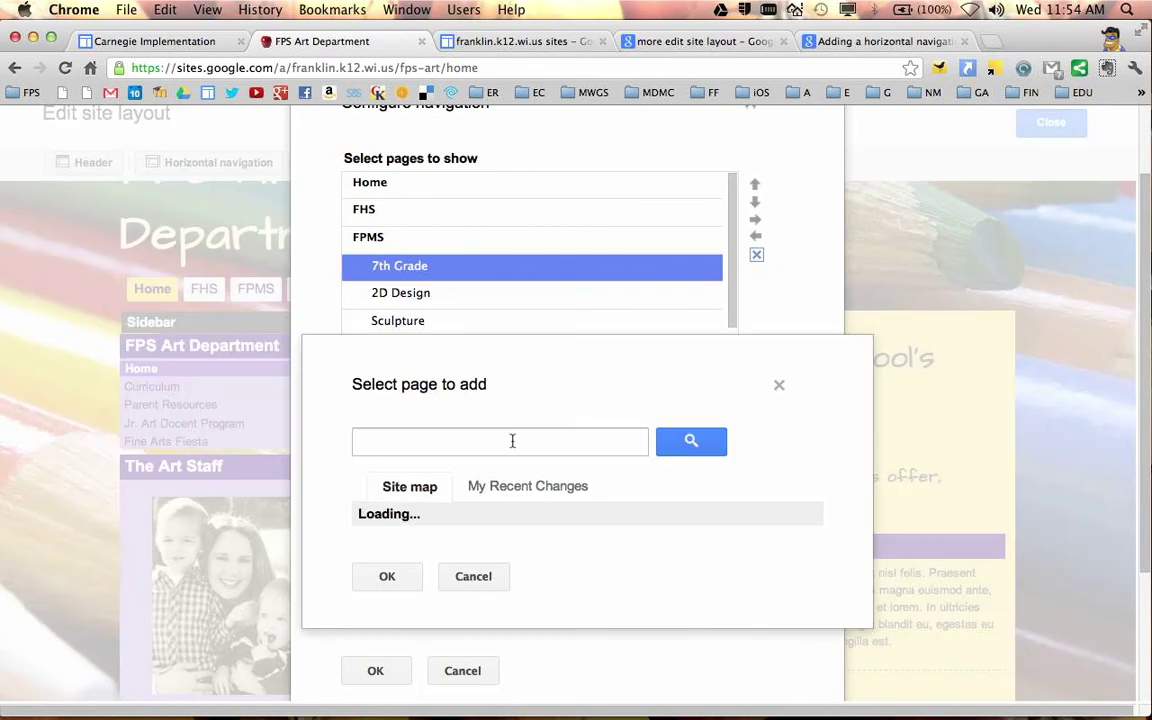
{"action": "scroll", "coordinate": [604, 545], "scroll_direction": "down", "scroll_amount": 2}
{"action": "scroll", "coordinate": [540, 543], "scroll_direction": "up", "scroll_amount": 4}
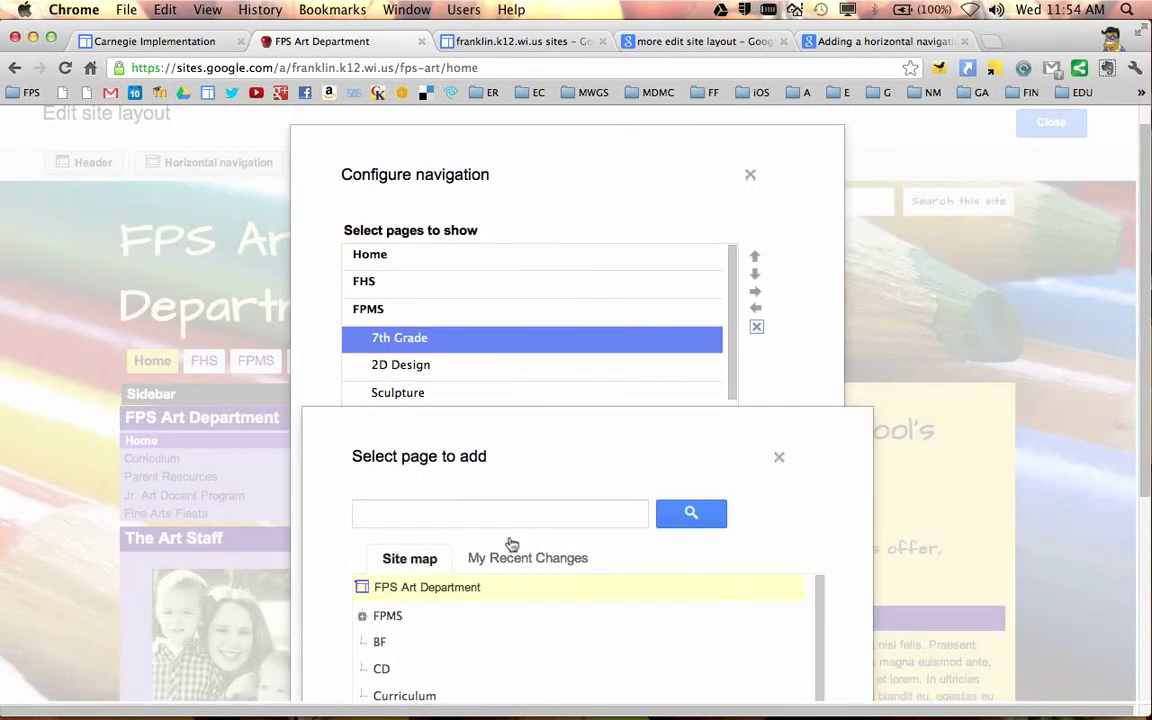
{"action": "left_click", "coordinate": [363, 617]}
{"action": "scroll", "coordinate": [869, 519], "scroll_direction": "down", "scroll_amount": 5}
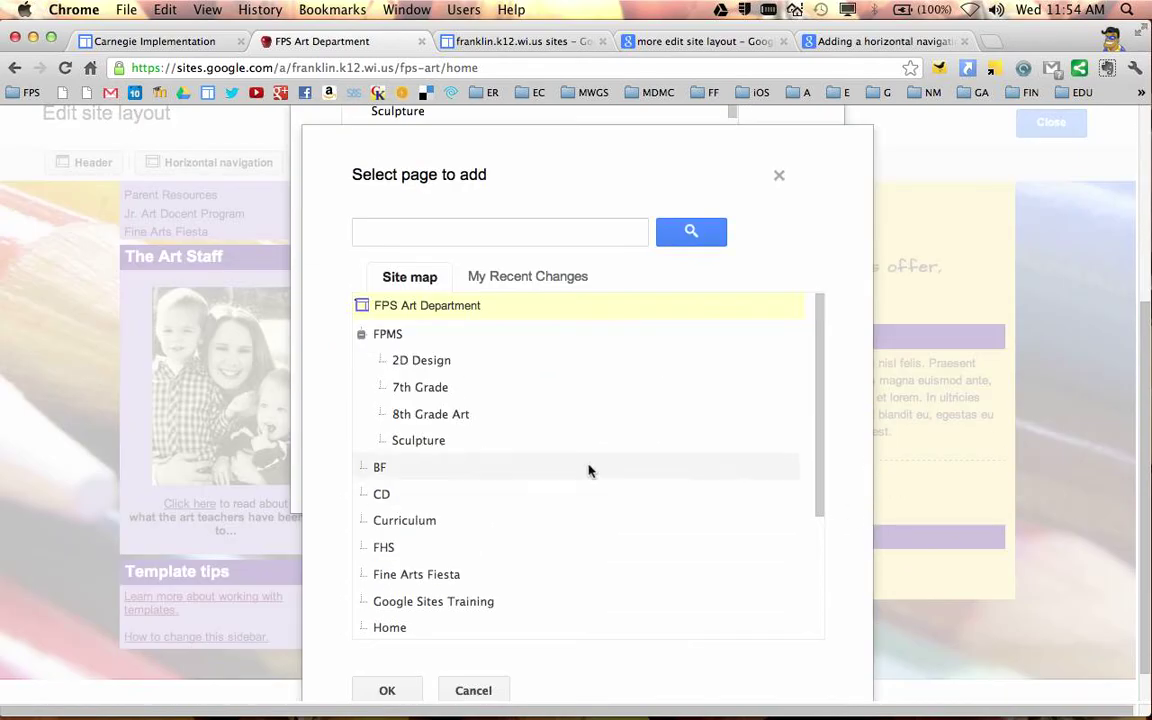
{"action": "left_click", "coordinate": [455, 412]}
{"action": "left_click", "coordinate": [387, 690]}
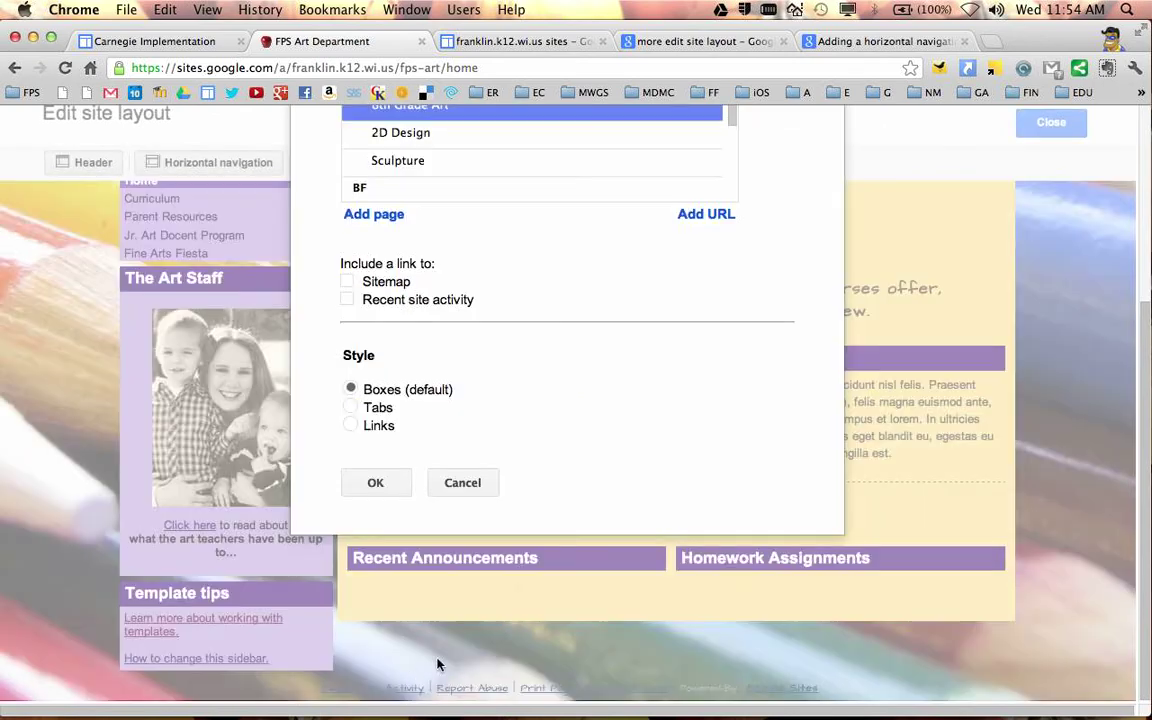
{"action": "scroll", "coordinate": [587, 369], "scroll_direction": "up", "scroll_amount": 5}
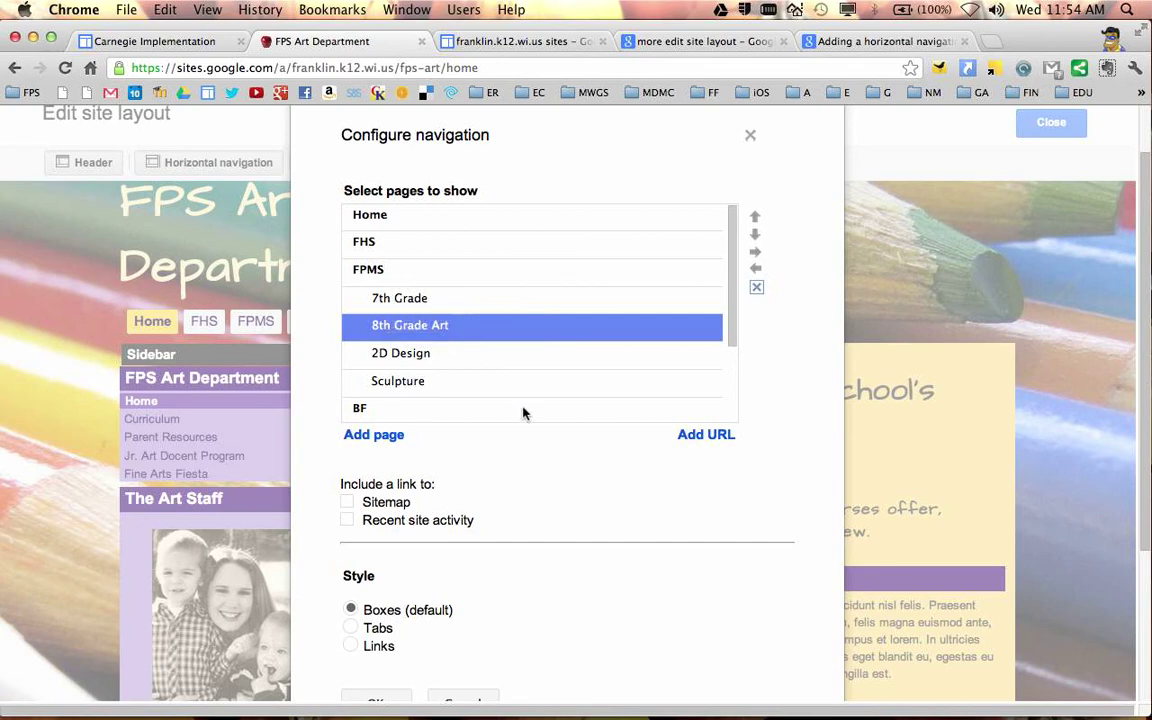
{"action": "scroll", "coordinate": [818, 445], "scroll_direction": "down", "scroll_amount": 3}
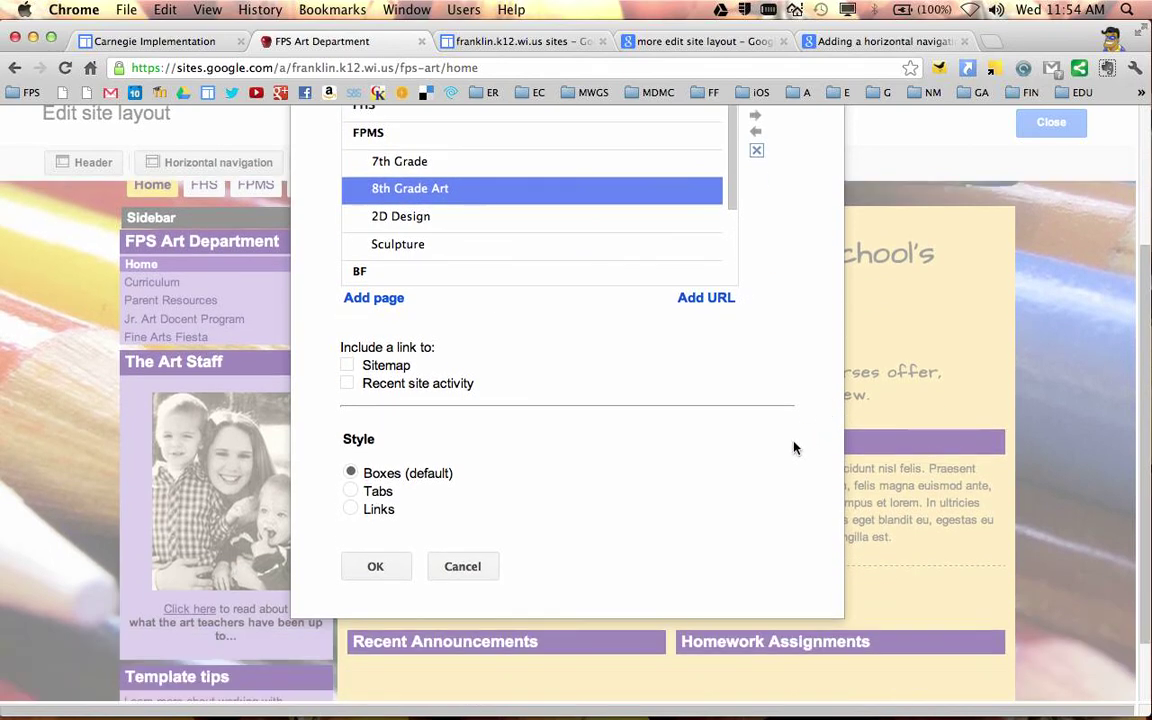
{"action": "left_click", "coordinate": [372, 568]}
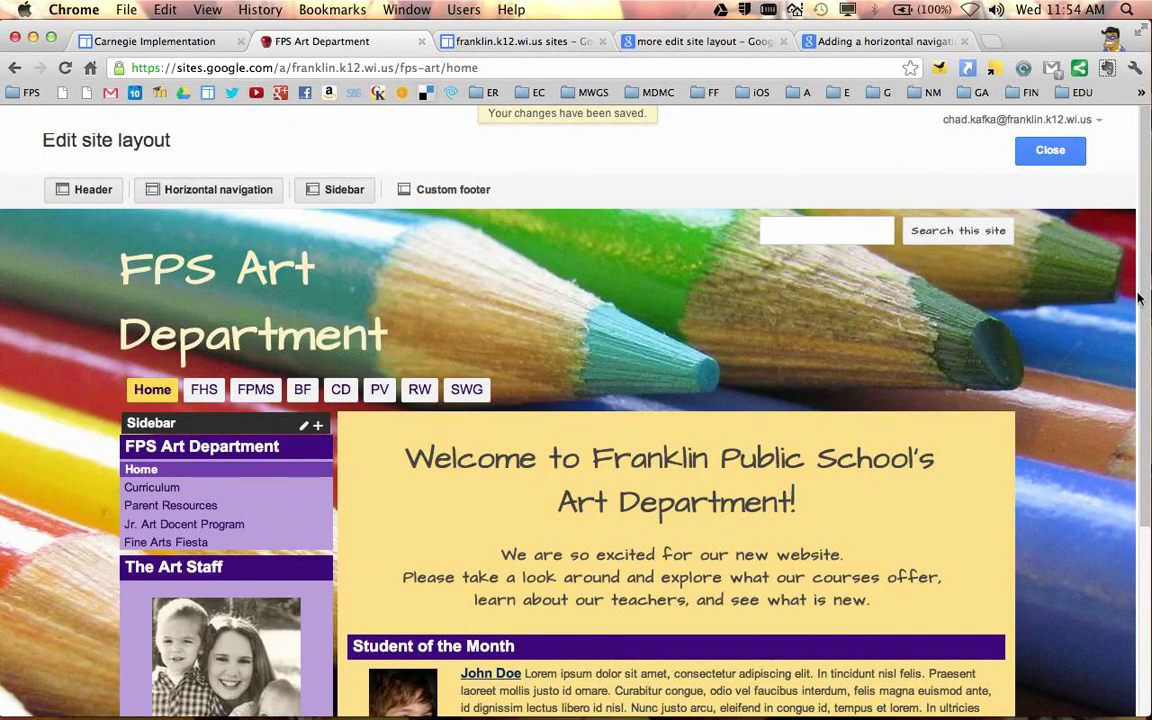
Step: Close layout editing and verify FPMS lists 7th Grade, 8th Grade Art, 2D Design, Sculpture
{"action": "left_click", "coordinate": [1050, 151]}
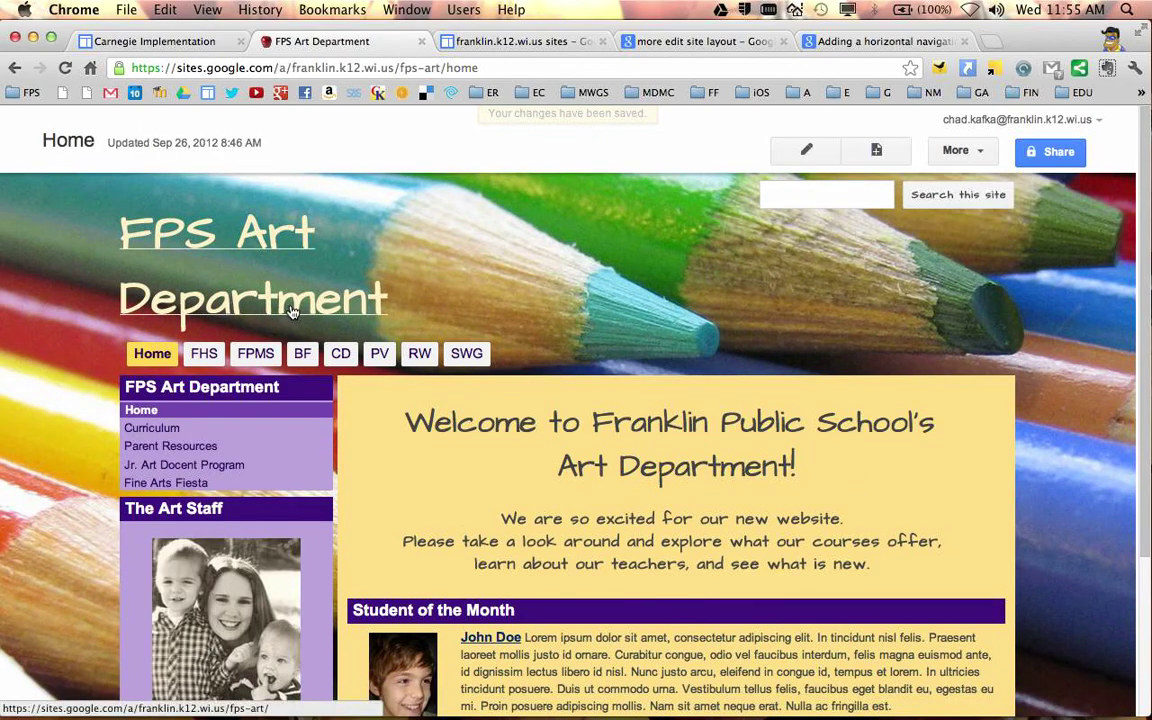
{"action": "scroll", "coordinate": [818, 398], "scroll_direction": "down", "scroll_amount": 1}
{"action": "mouse_move", "coordinate": [256, 312]}
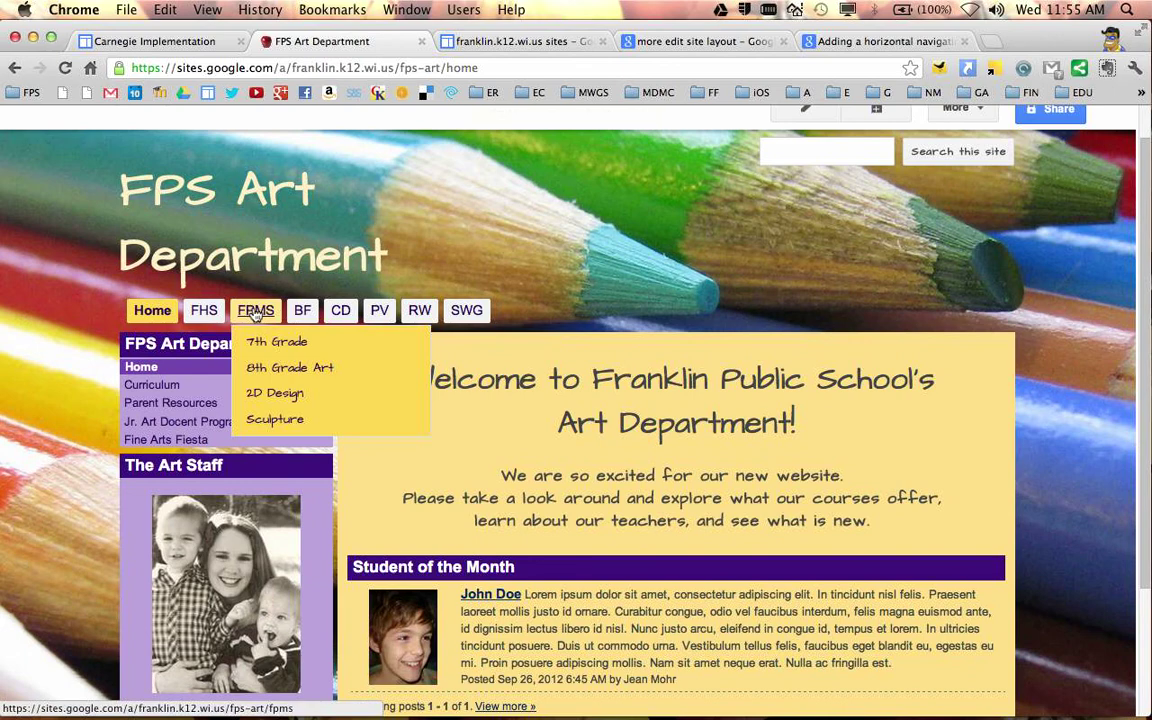
{"action": "key", "text": "super+plus"}
{"action": "key", "text": "super+plus"}
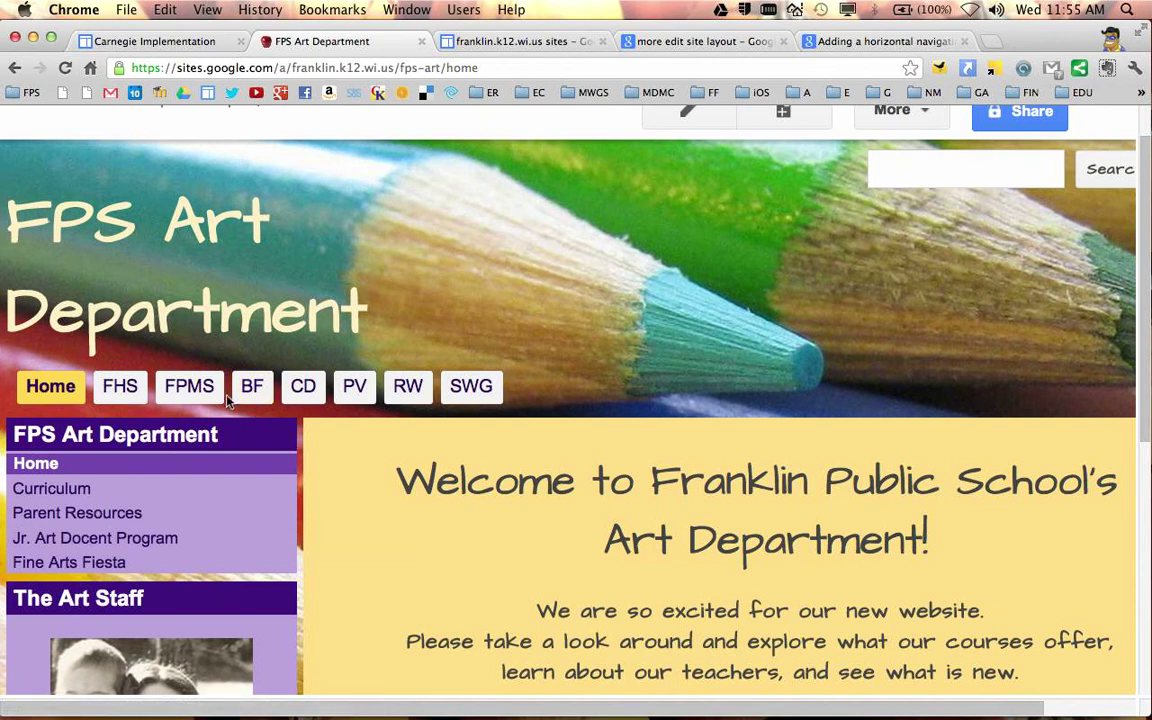
{"action": "mouse_move", "coordinate": [195, 393]}
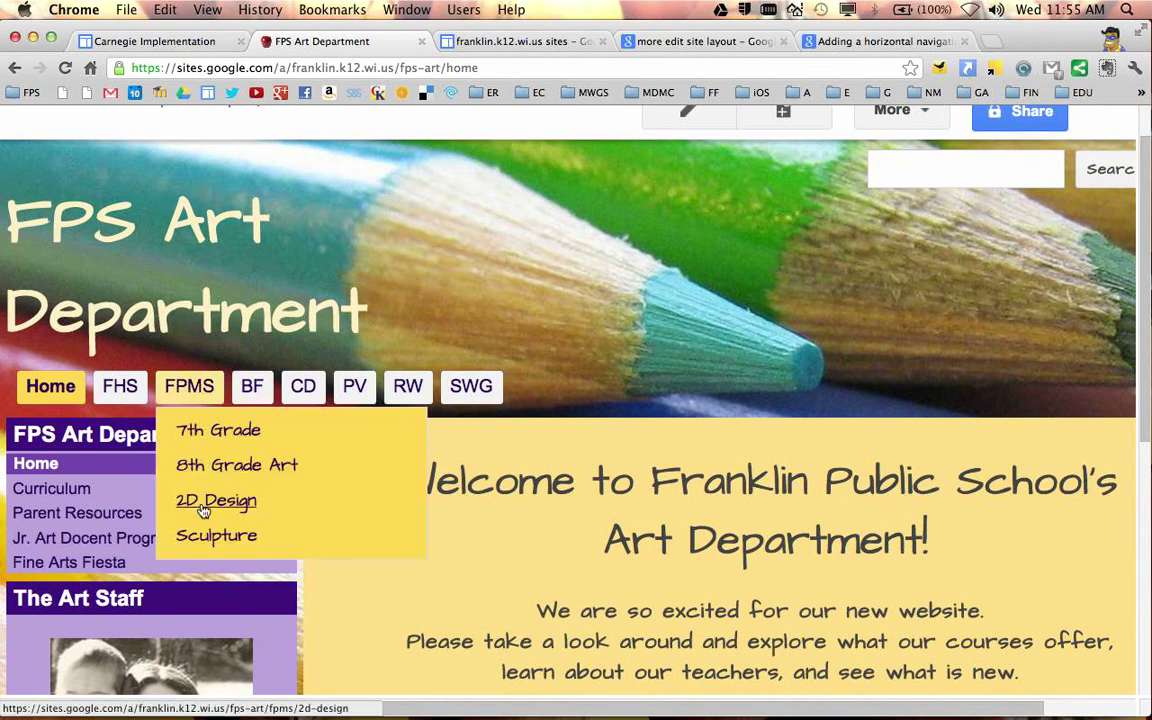